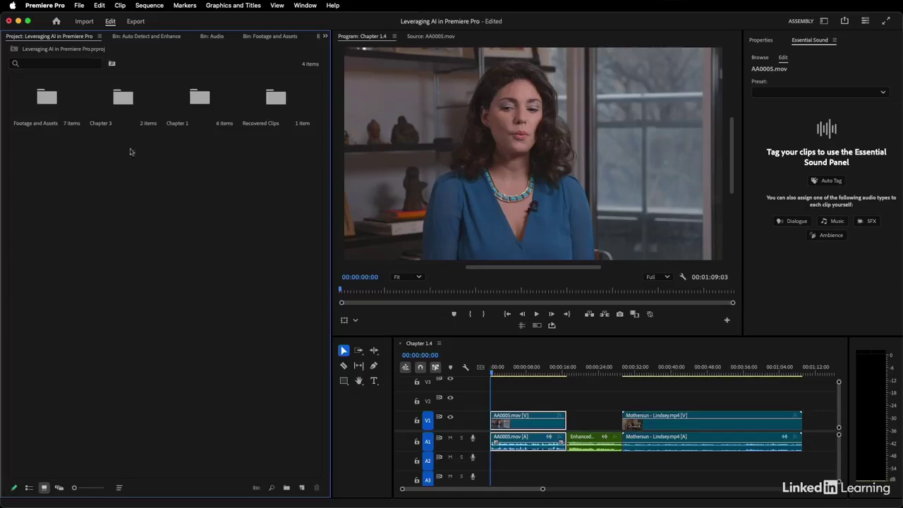
Step: Open the Chapter 1 bin and play the opening AA0005.mov clip of the Chapter 1.4 sequence to hear its original audio
double_click(200, 98)
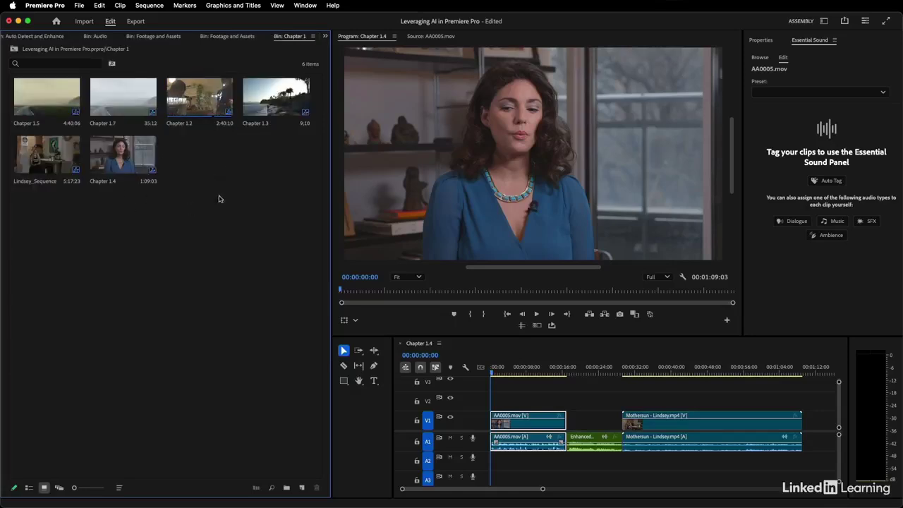
left_click(106, 189)
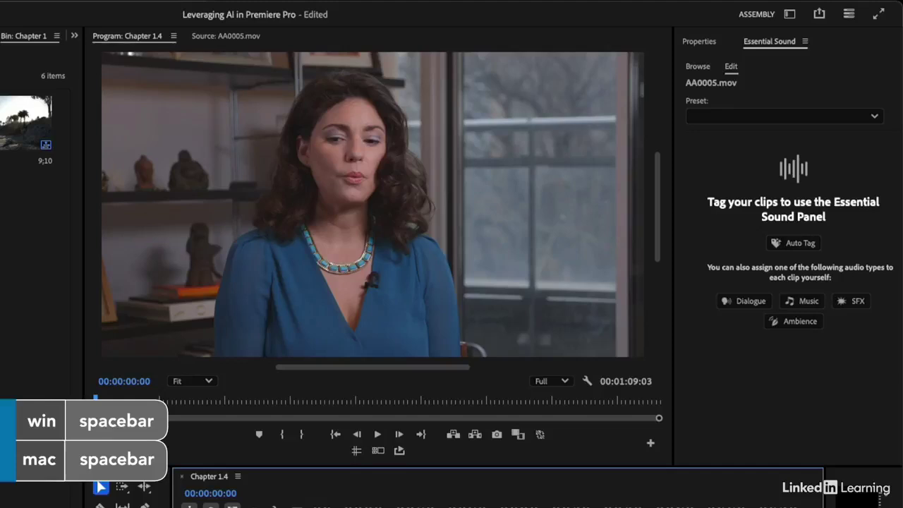
key("space")
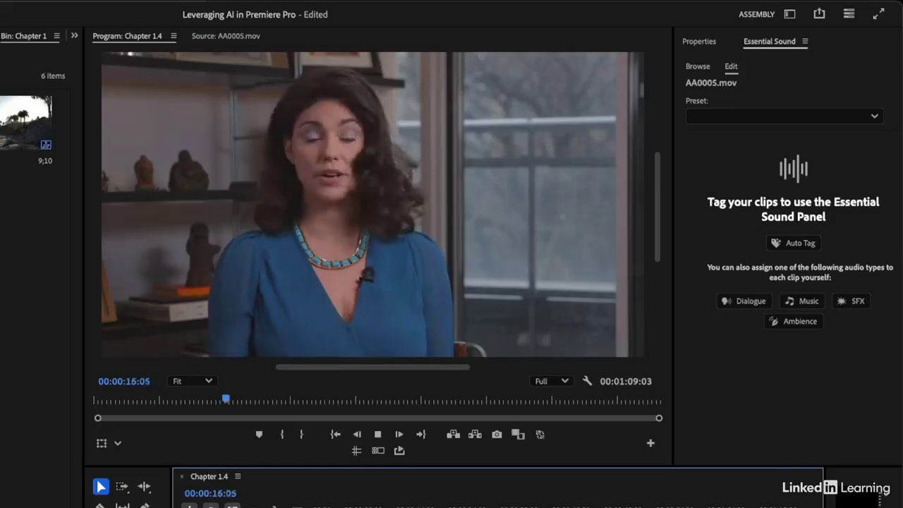
key("space")
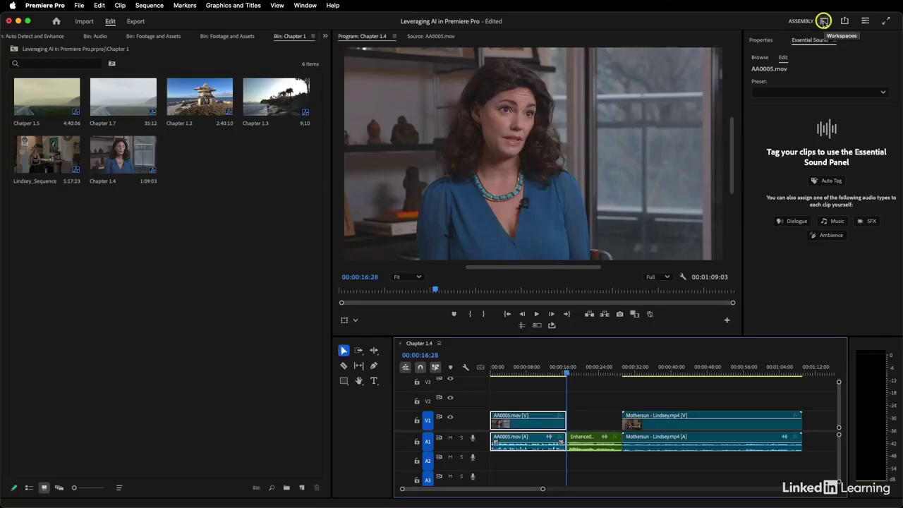
Step: Switch to the Audio workspace
left_click(823, 22)
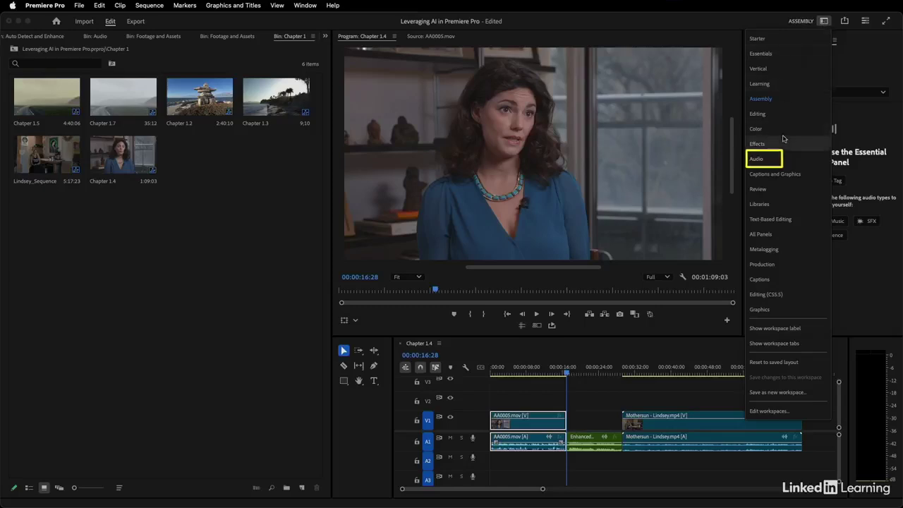
left_click(776, 158)
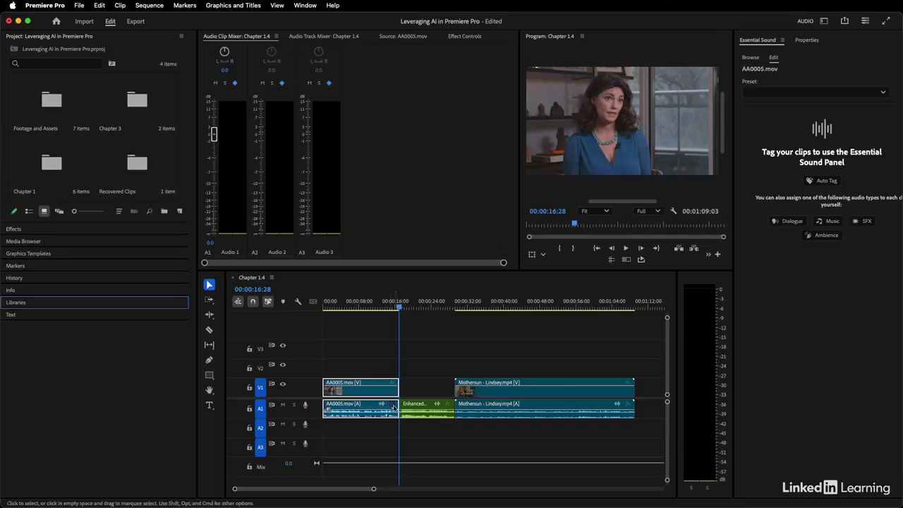
Step: Auto-tag the audio type of the AA0005.mov clip and run Enhance Speech on it
left_click(358, 304)
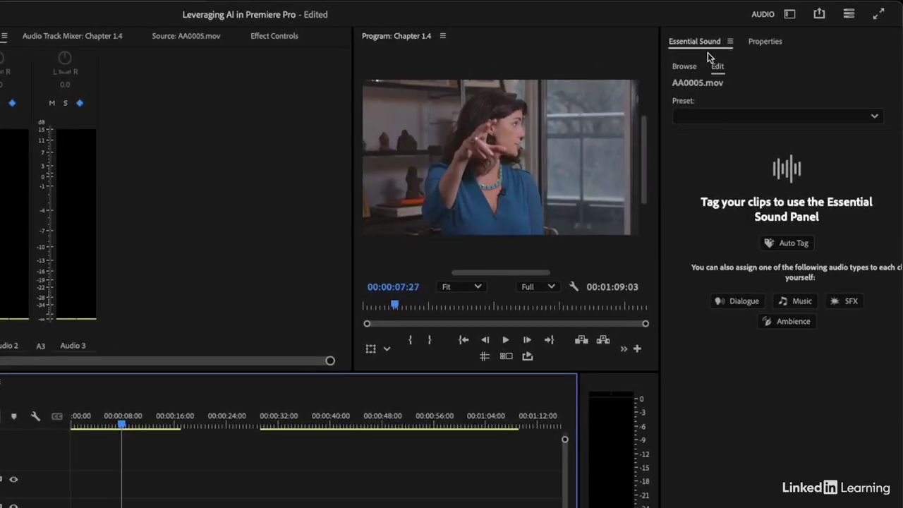
left_click(797, 244)
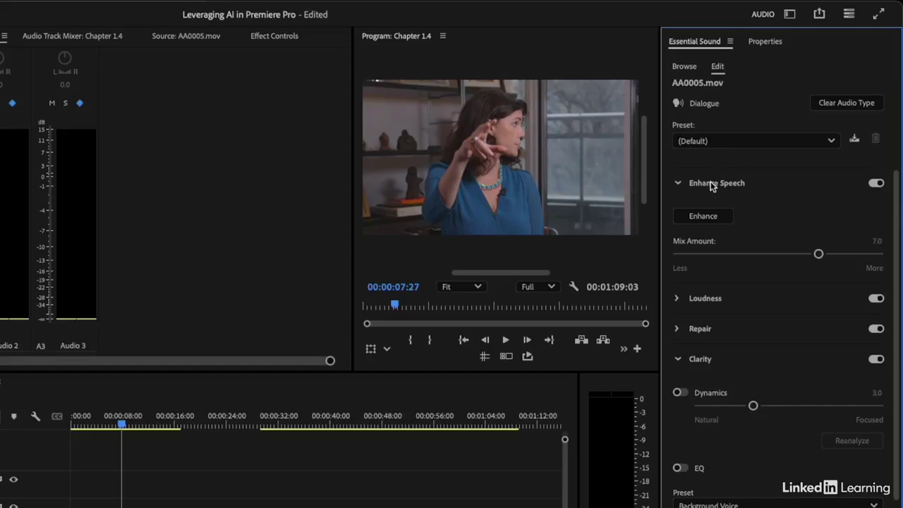
left_click(706, 219)
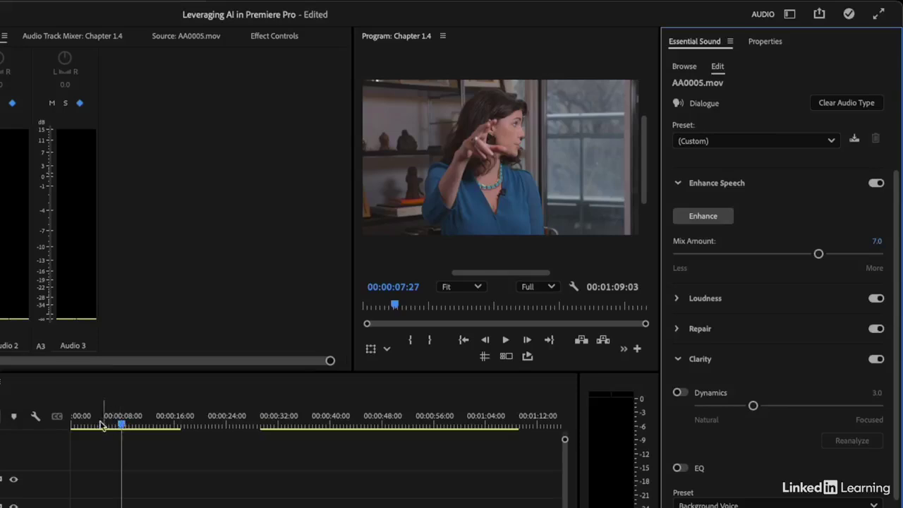
Step: Play AA0005.mov from the start of the sequence and compare its dialogue with Enhance Speech switched off and on
left_click(70, 422)
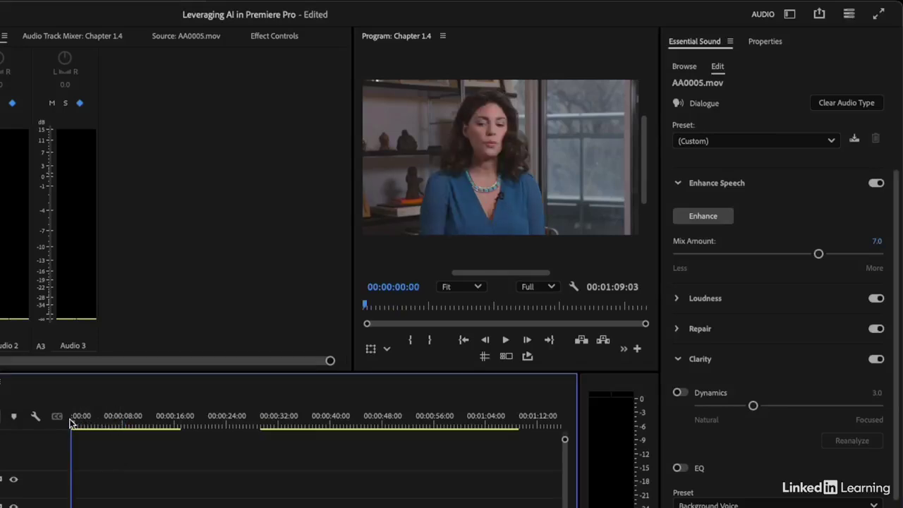
key("space")
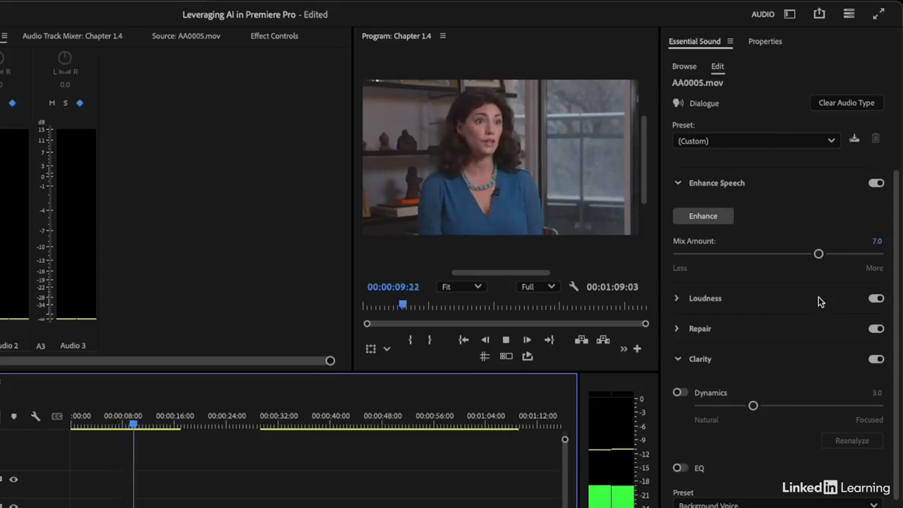
key("space")
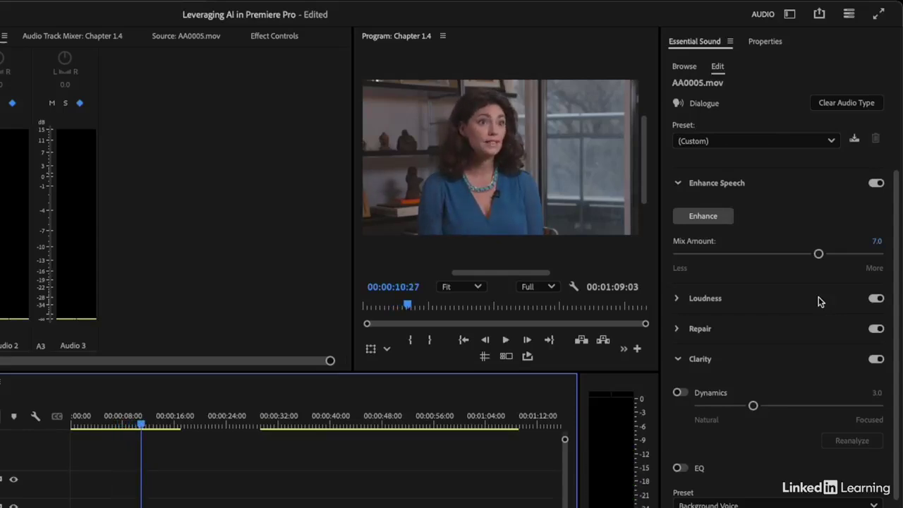
left_click(876, 184)
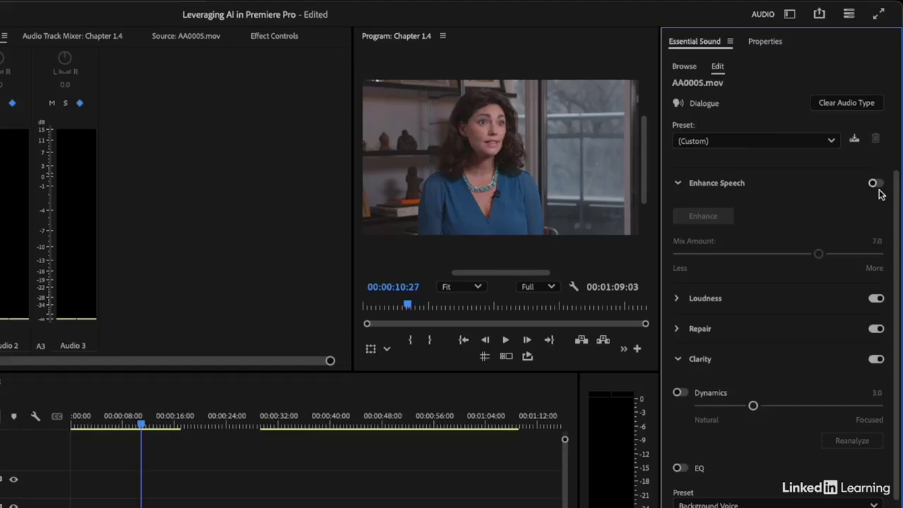
key("space")
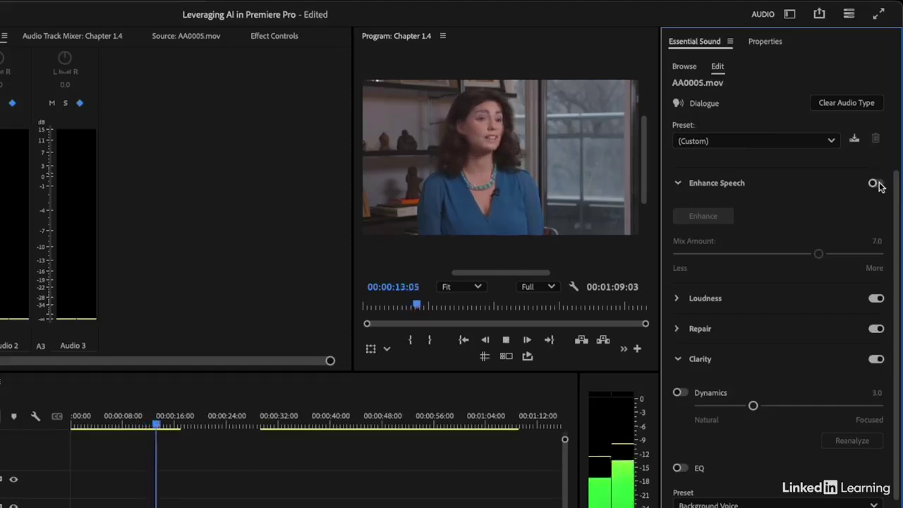
left_click(875, 183)
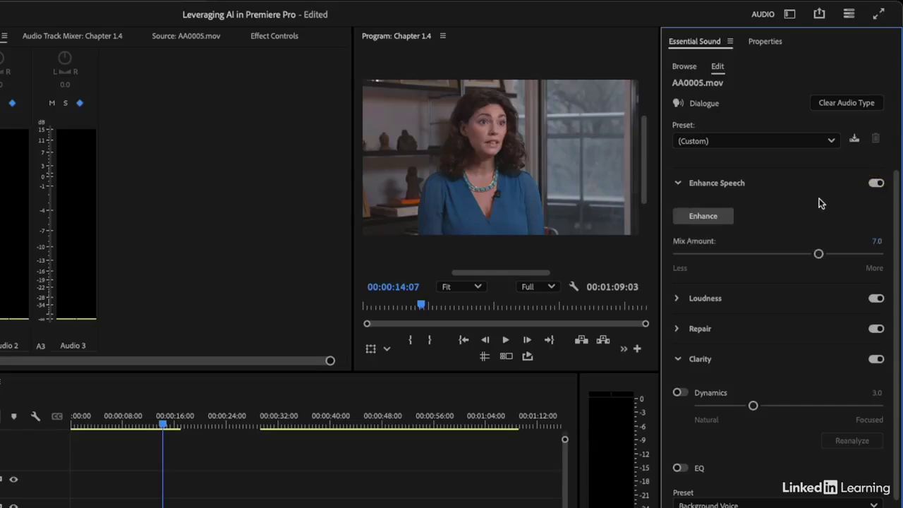
key("space")
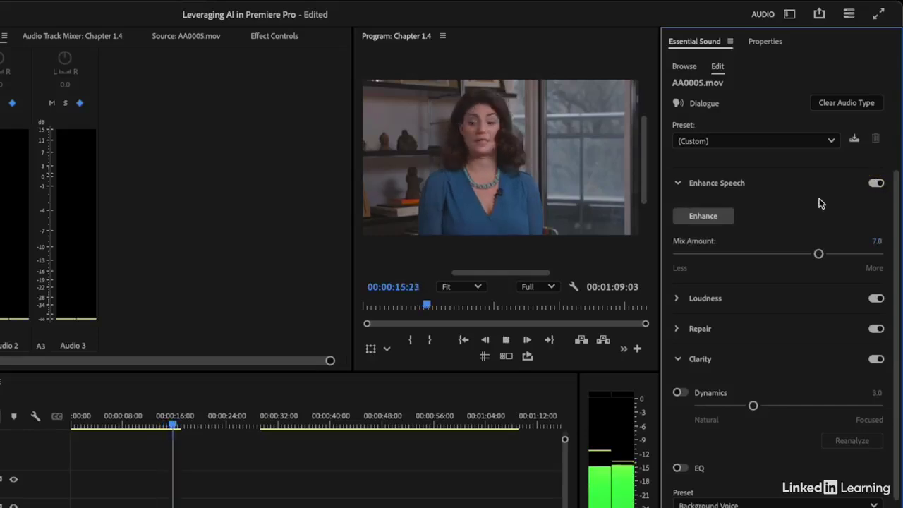
left_click(148, 422)
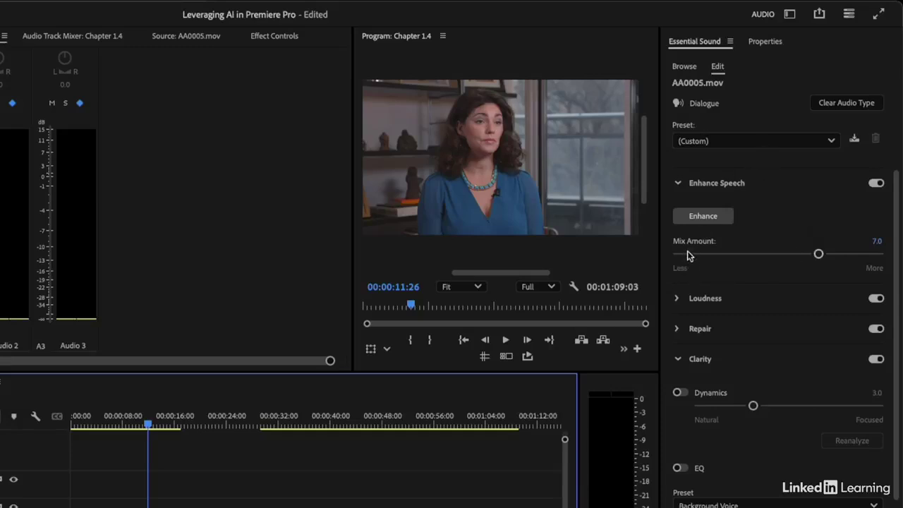
Step: Set the Enhance Speech mix amount of AA0005.mov to 8.7
left_click(819, 254)
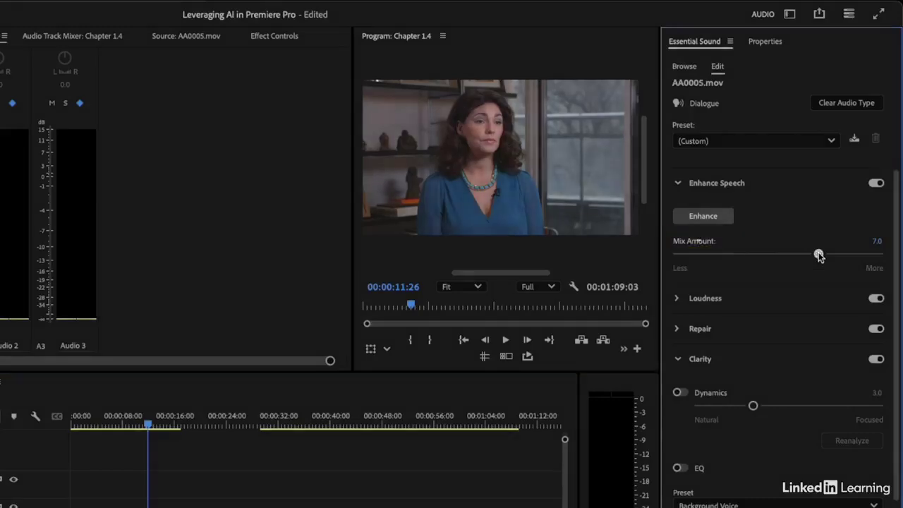
left_click_drag(818, 254, 782, 254)
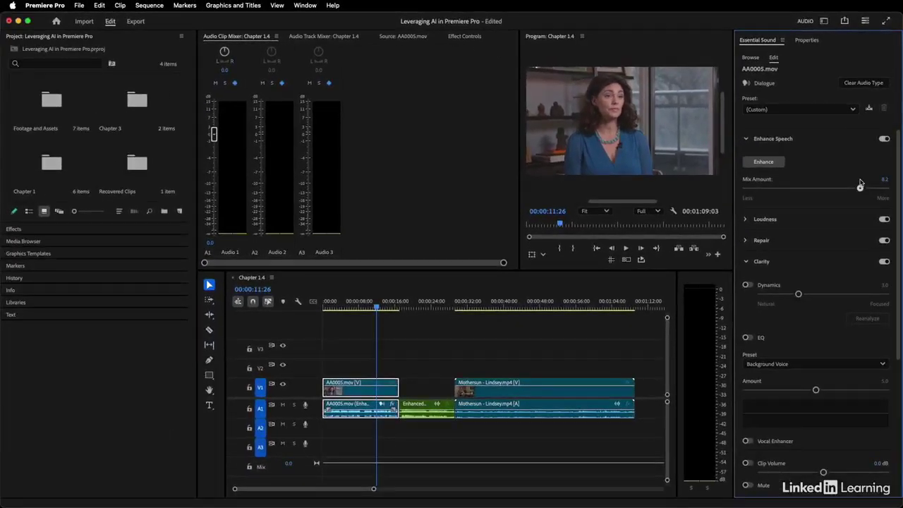
left_click_drag(860, 184, 868, 178)
Step: Listen to the original audio of the Enhanced Speech Edit.wav clip and the Mothersun clip in the timeline
left_click(425, 297)
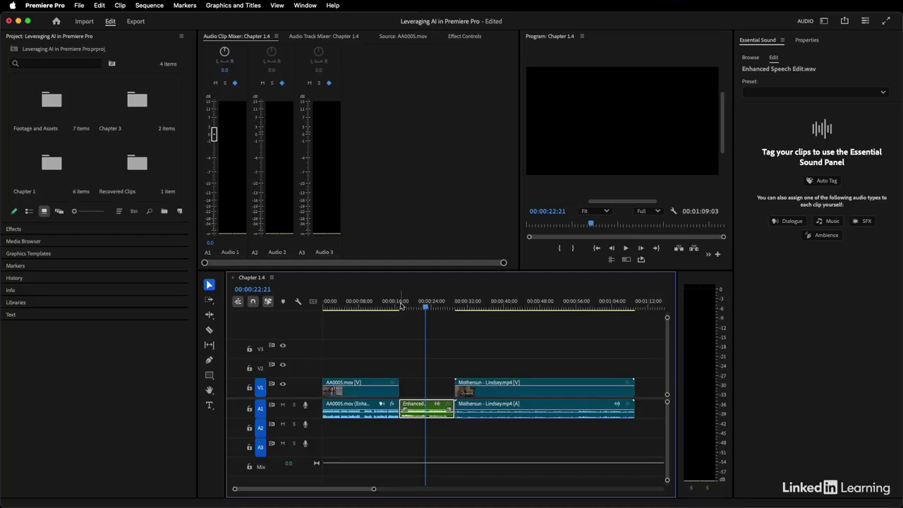
left_click(400, 304)
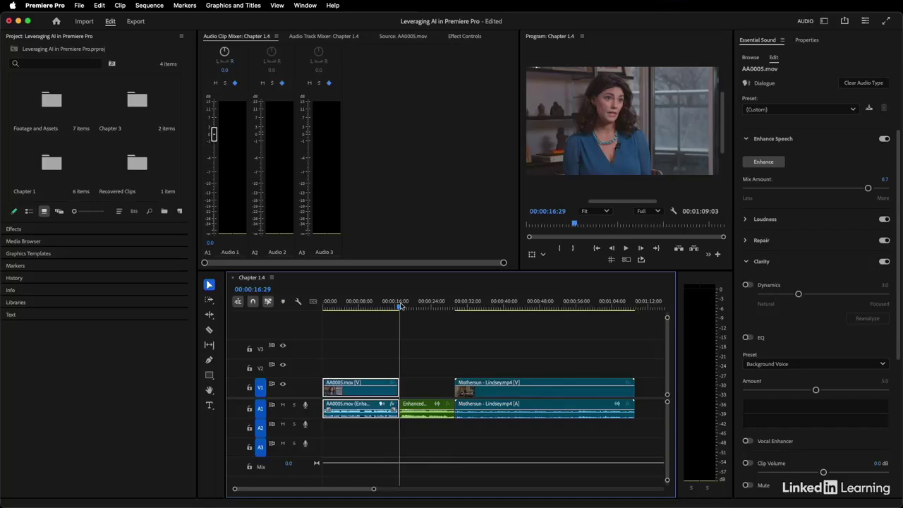
key("space")
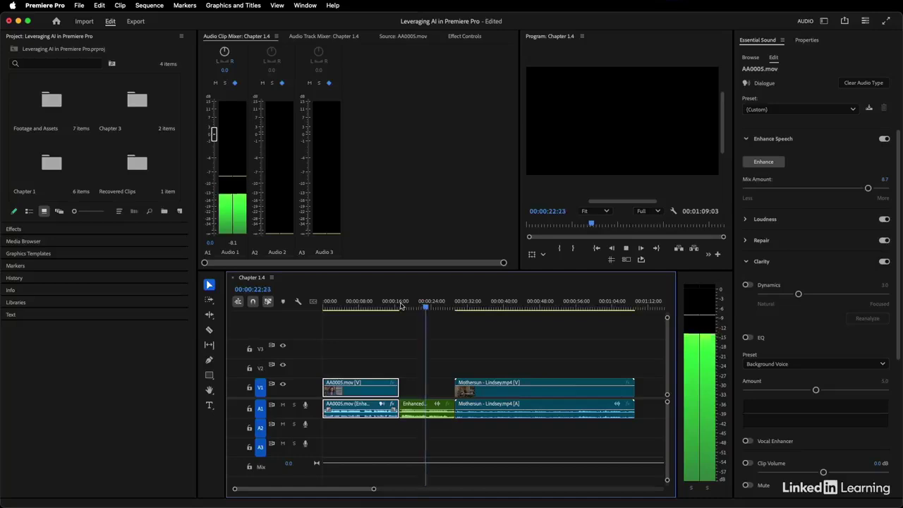
key("space")
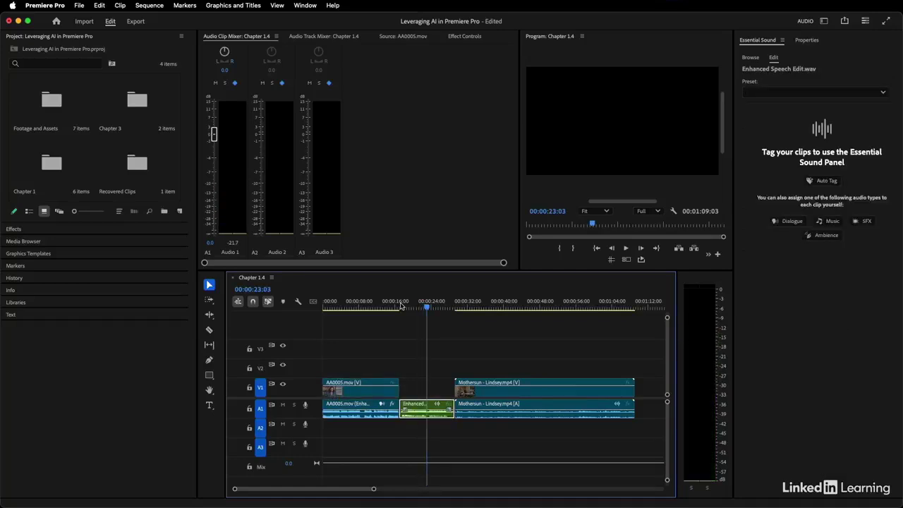
left_click(467, 307)
key("space")
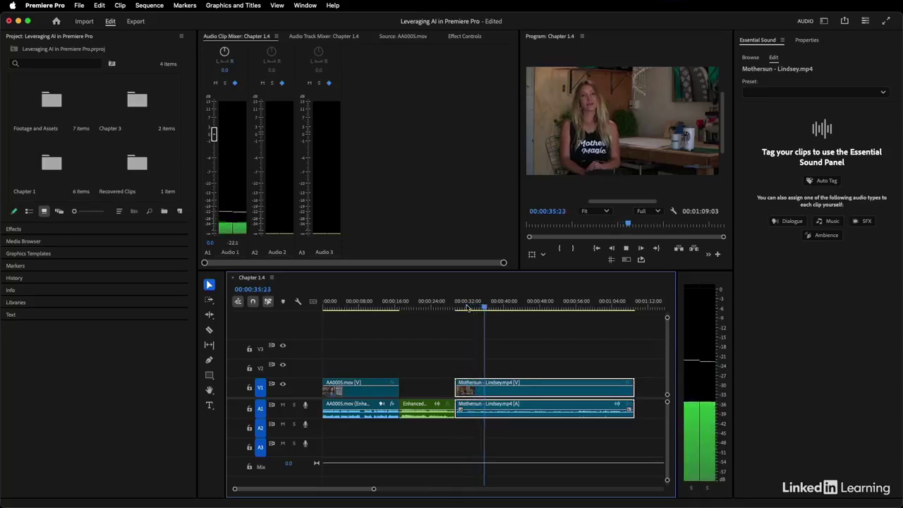
key("space")
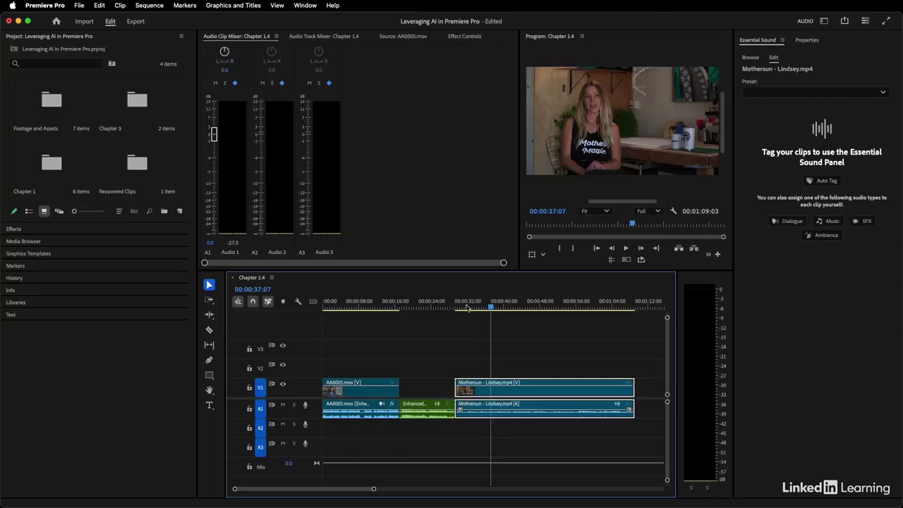
Step: Auto-tag the audio type of the Enhanced Speech Edit.wav and Mothersun clips together
left_click_drag(417, 335, 533, 425)
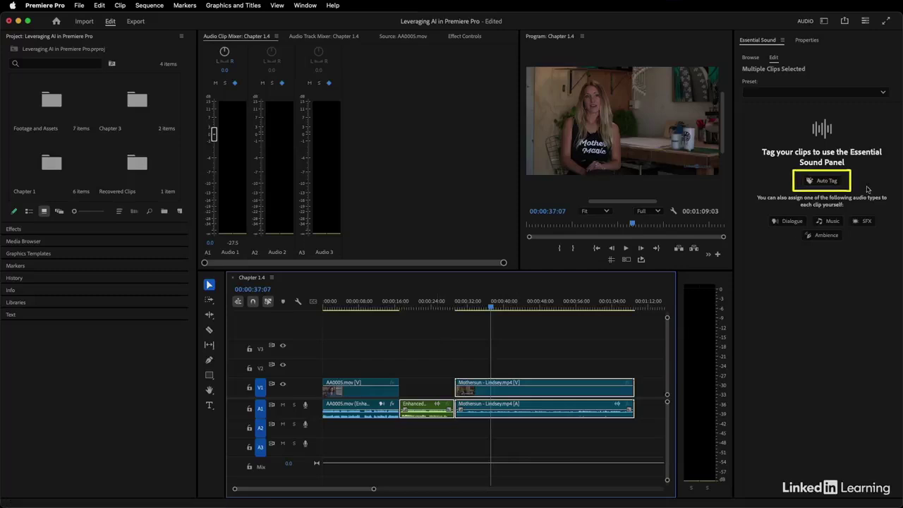
left_click(833, 182)
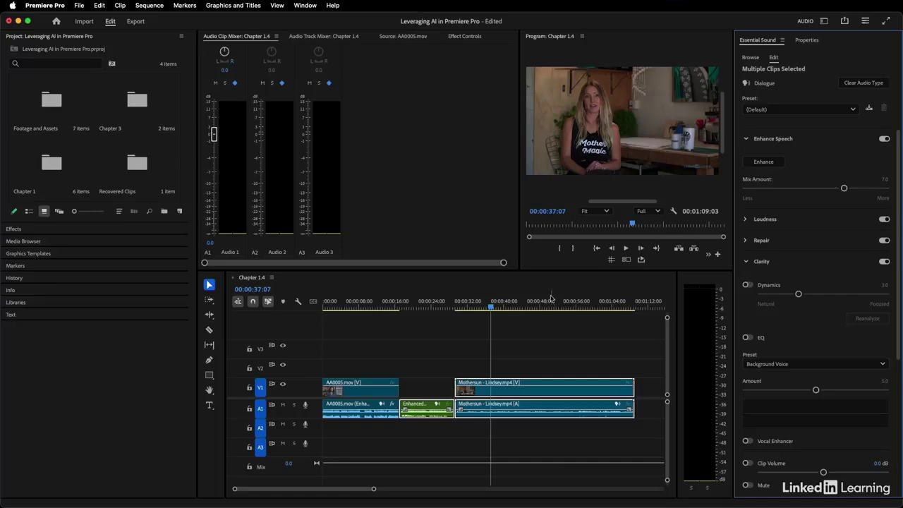
left_click_drag(492, 305, 500, 304)
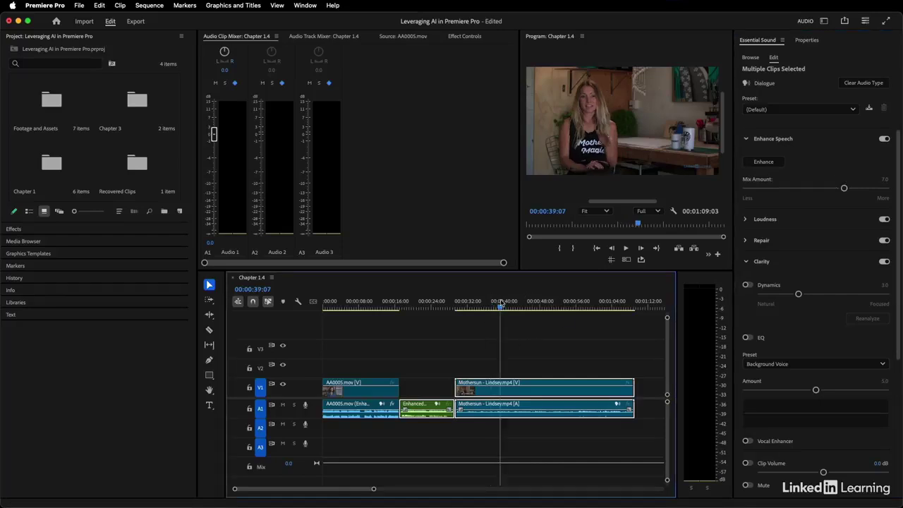
Step: Run Enhance Speech on the Enhanced Speech Edit.wav clip alone
left_click(431, 363)
left_click(430, 296)
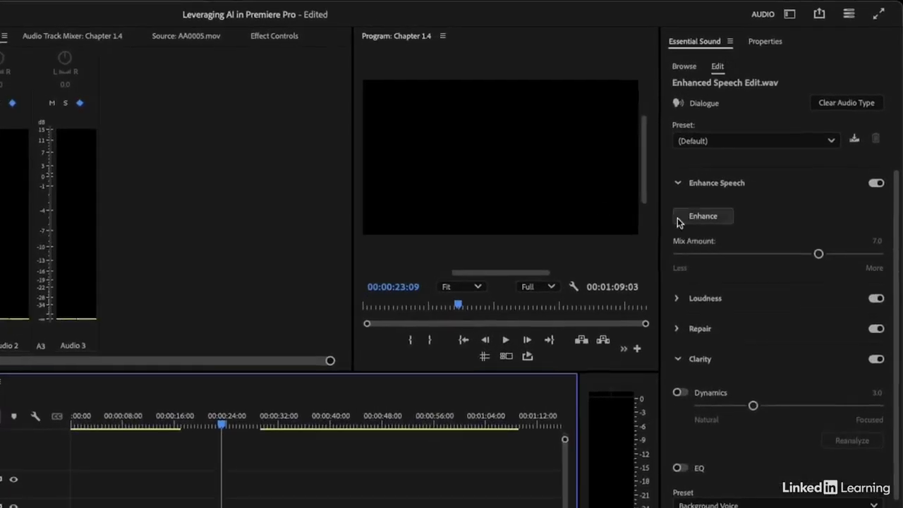
left_click(688, 220)
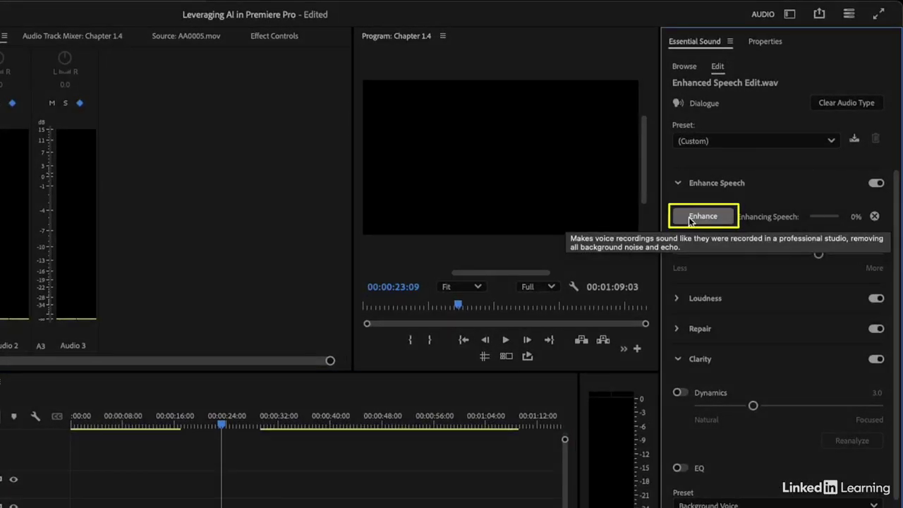
Step: Run Enhance Speech on the Mothersun clip and check its processing in the progress dashboard
left_click(364, 416)
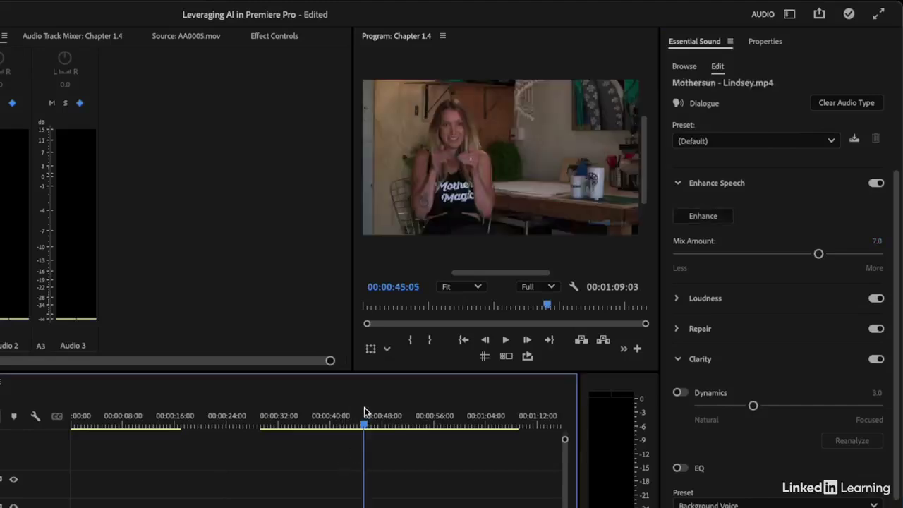
left_click(718, 215)
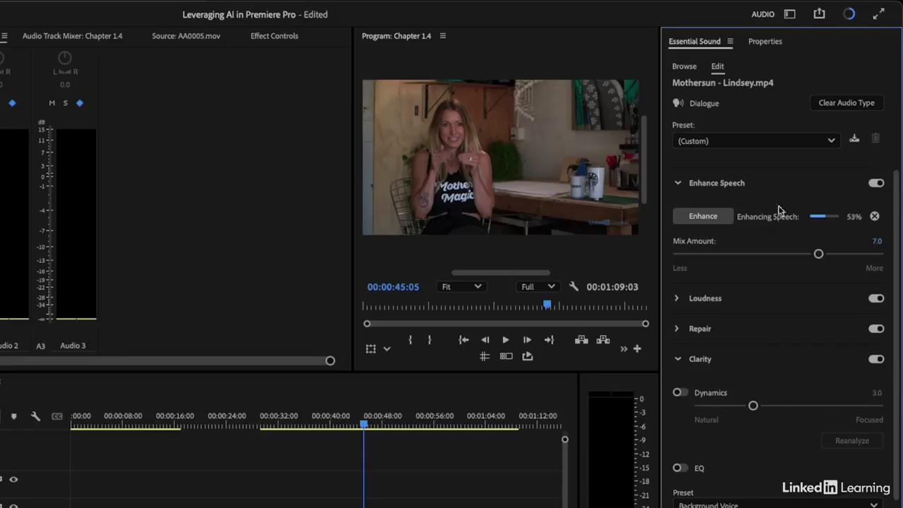
left_click(849, 14)
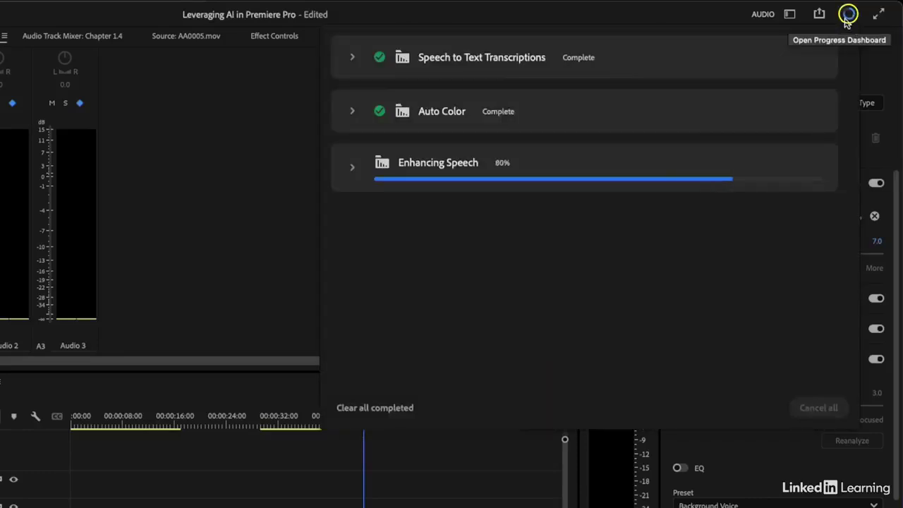
left_click(875, 33)
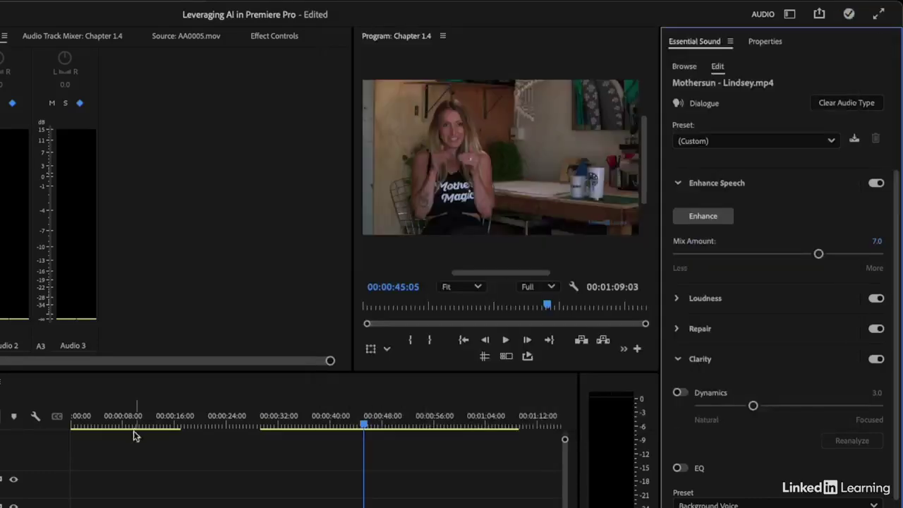
Step: Play the Enhanced Speech Edit.wav clip while toggling Enhance Speech off and on to compare the original and enhanced audio
left_click(181, 416)
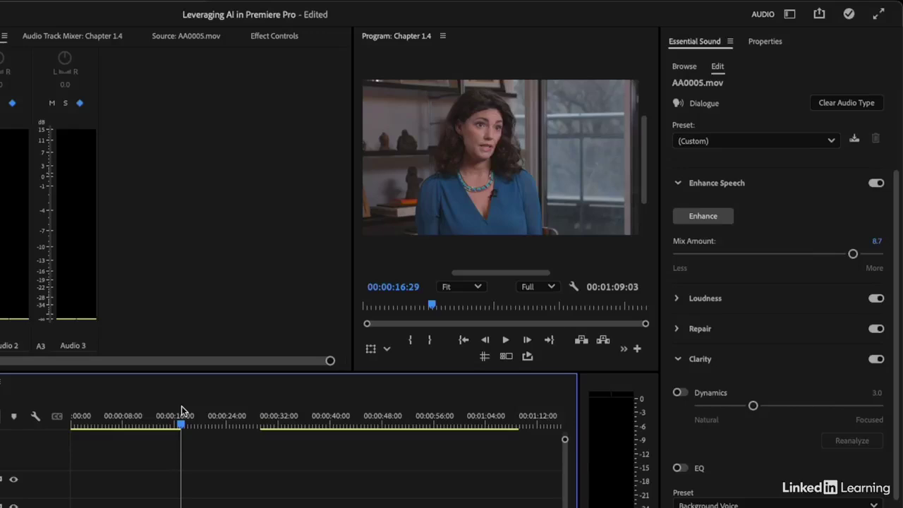
key("space")
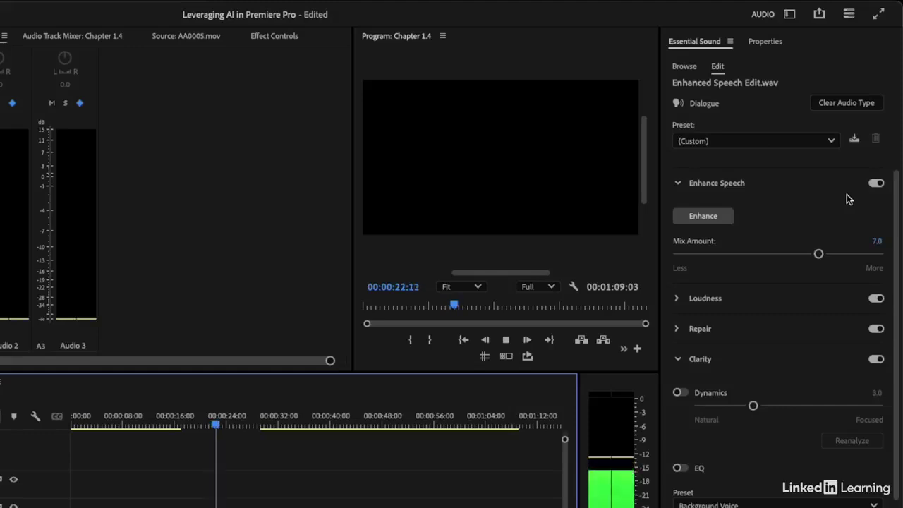
key("space")
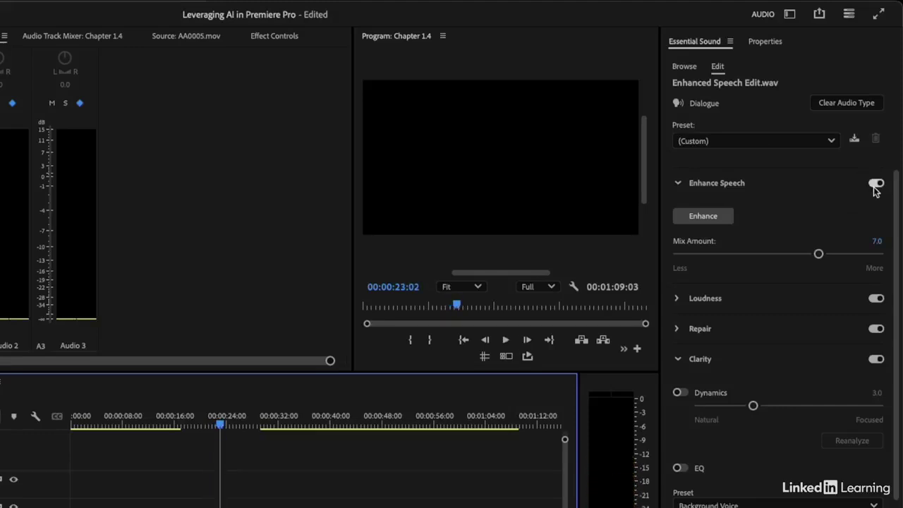
left_click(875, 185)
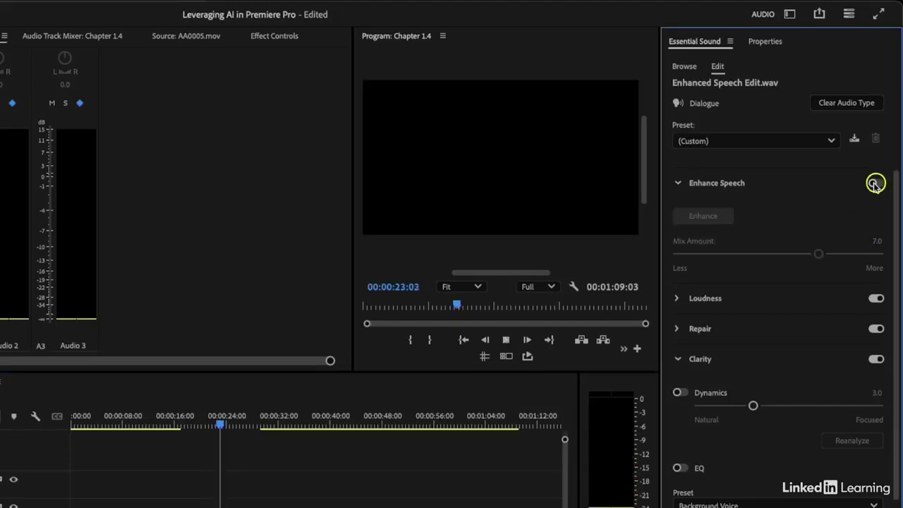
key("space")
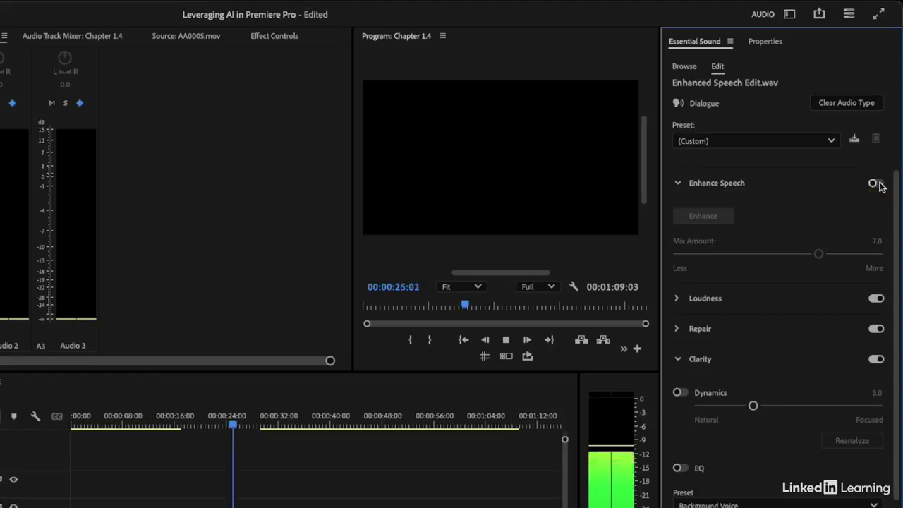
left_click(876, 185)
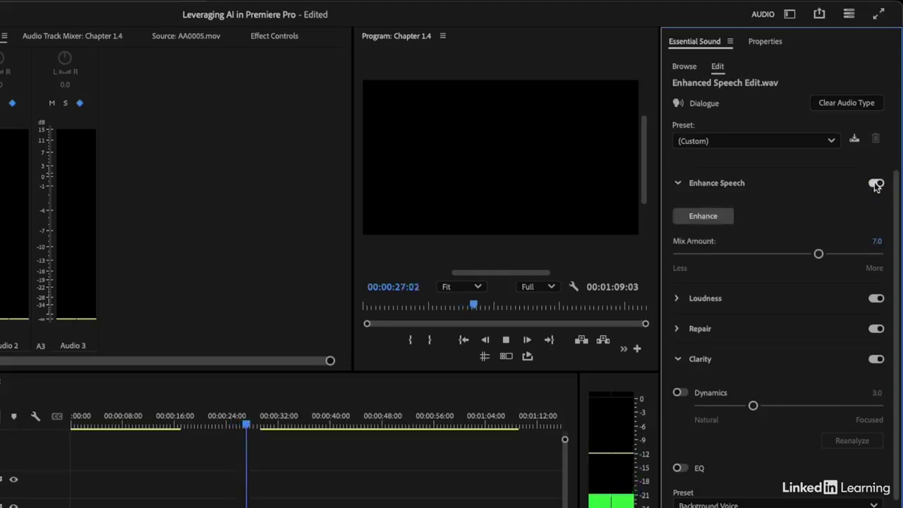
left_click(874, 184)
left_click(875, 184)
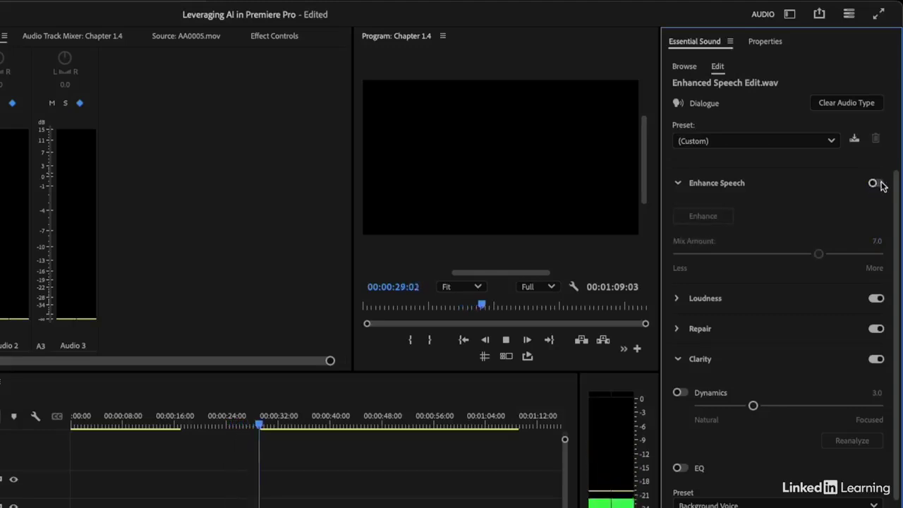
left_click(876, 185)
left_click(875, 184)
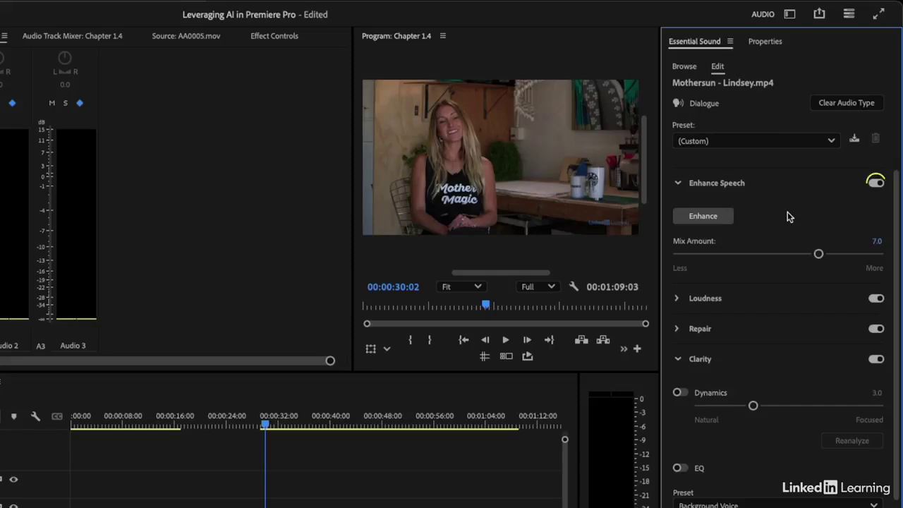
Step: Play the Mothersun clip with Enhance Speech on, off and on again to compare its enhanced and original dialogue
key("space")
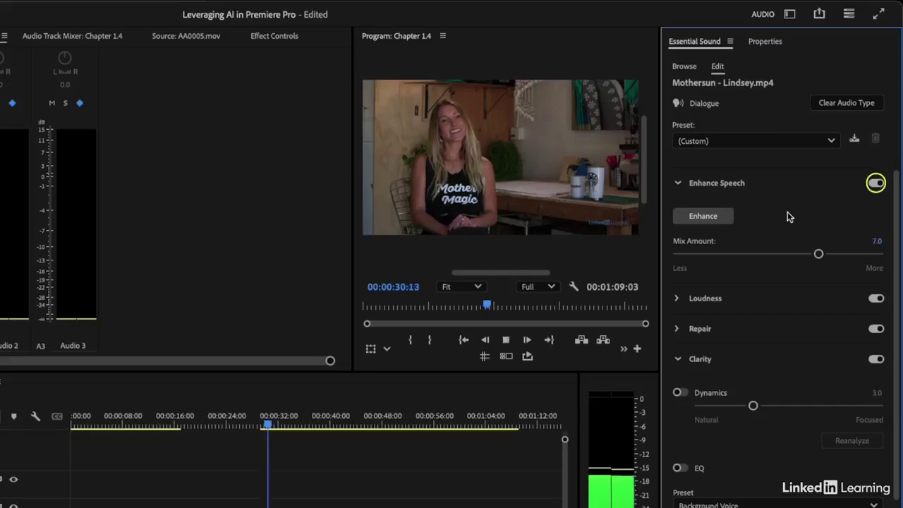
left_click(875, 184)
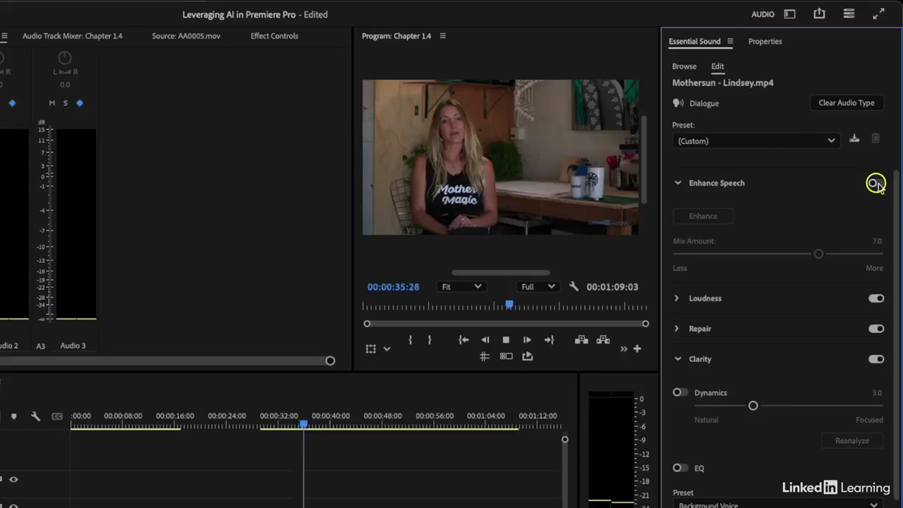
left_click(876, 185)
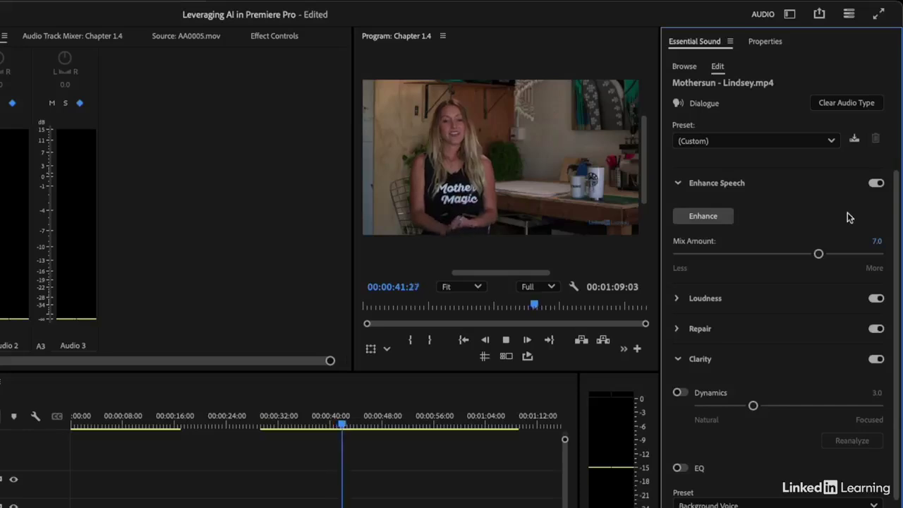
key("space")
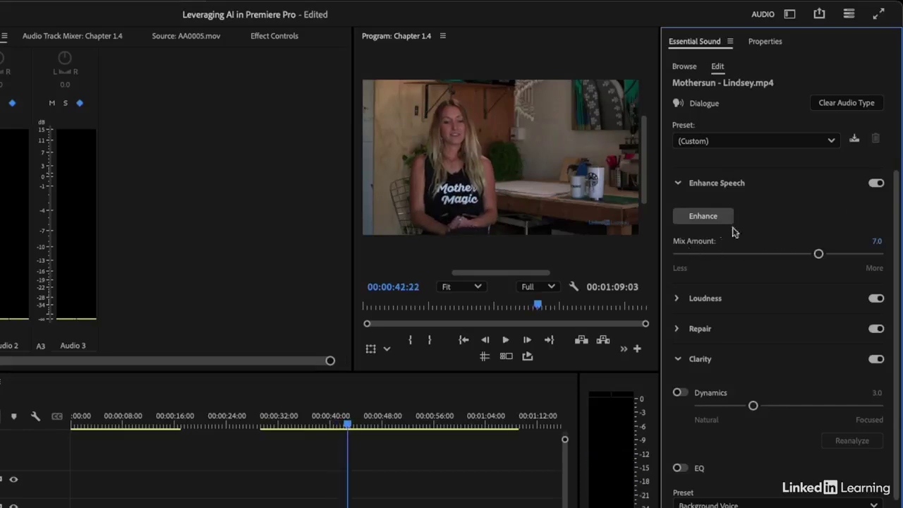